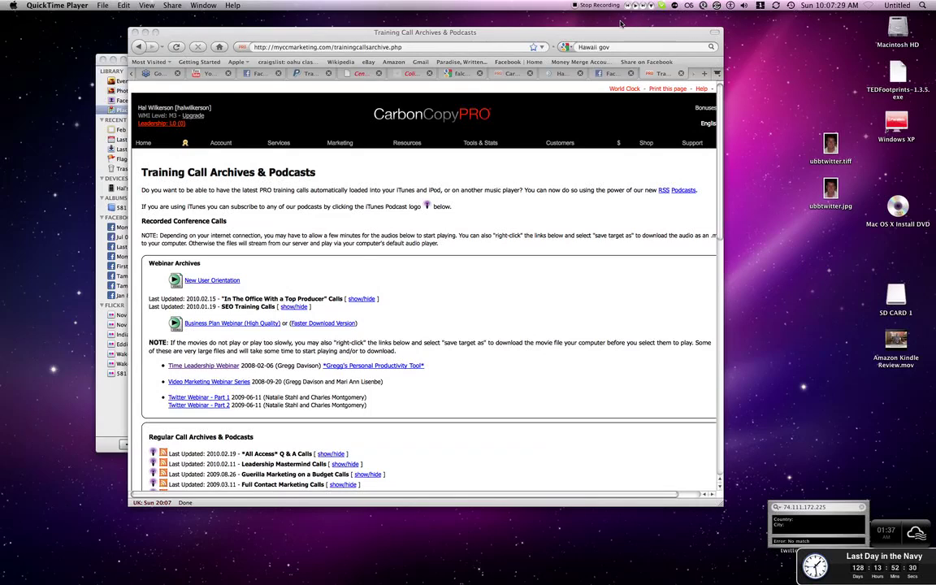
Open the Training Call Archives page from the CarbonCopyPRO site's resources.
drag(620, 33, 616, 26)
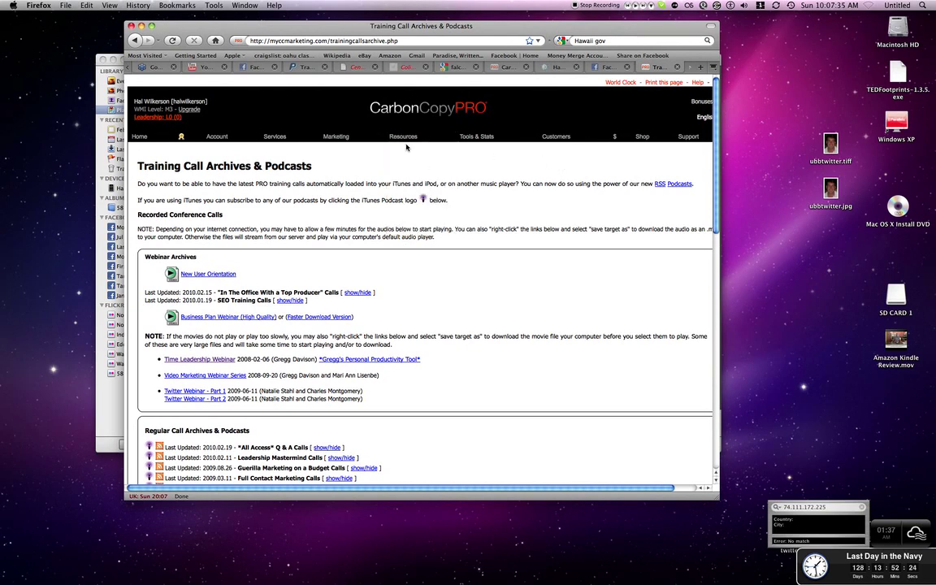
mouse_move(404, 138)
click(371, 41)
click(372, 41)
mouse_move(406, 137)
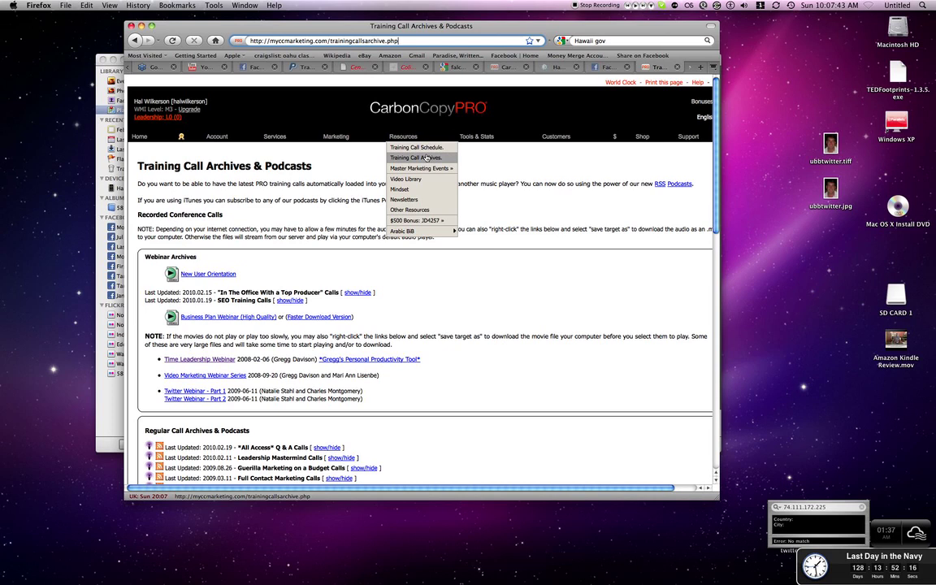
click(437, 159)
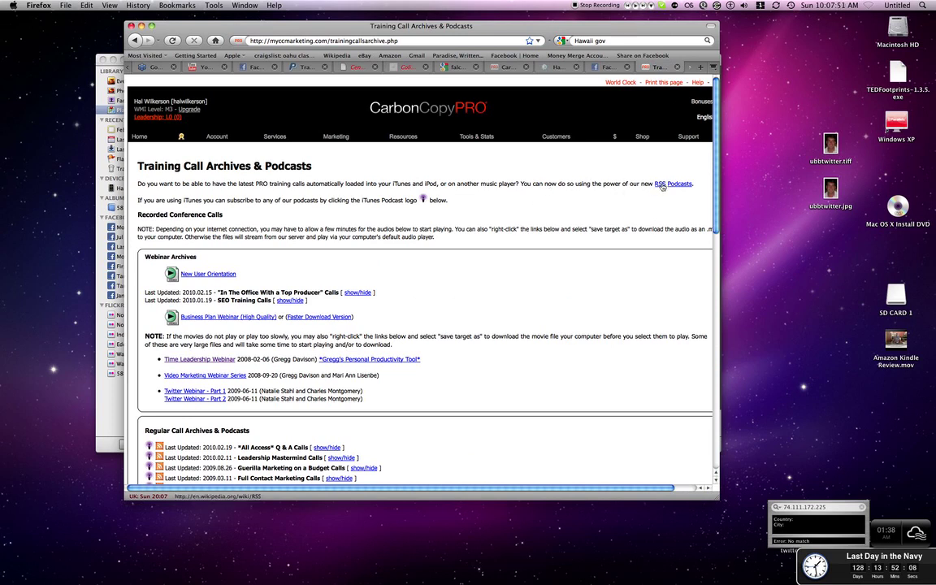
click(662, 185)
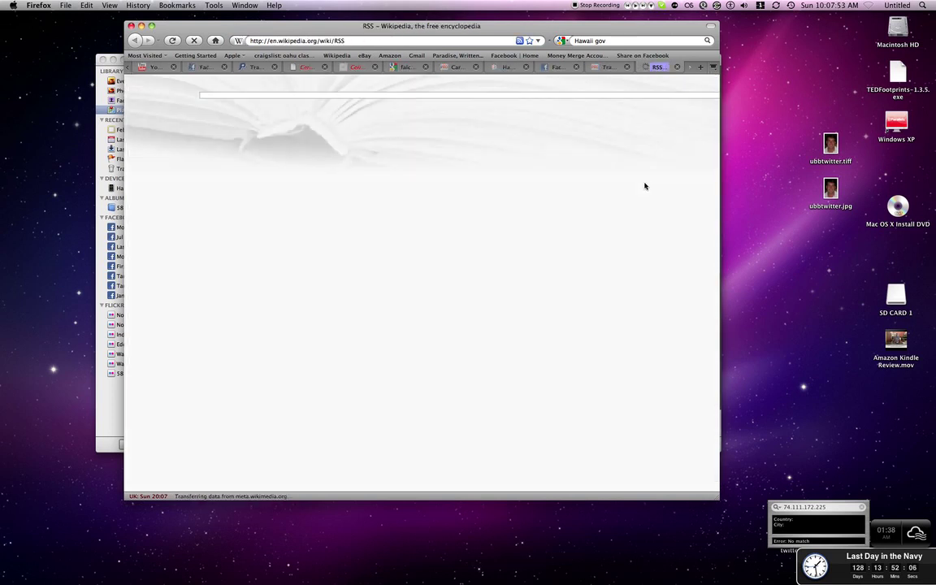
click(677, 67)
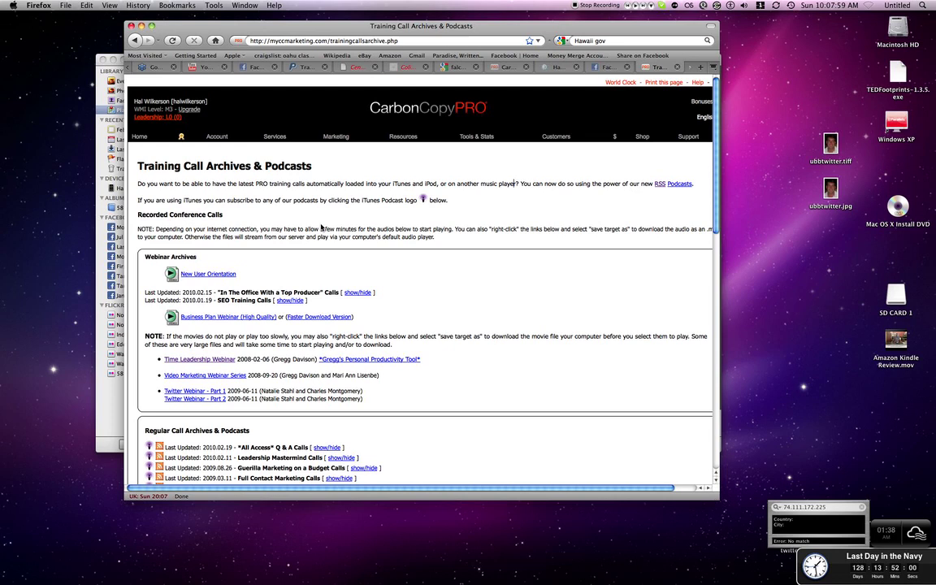
scroll(319, 229, down, 7)
scroll(320, 228, down, 7)
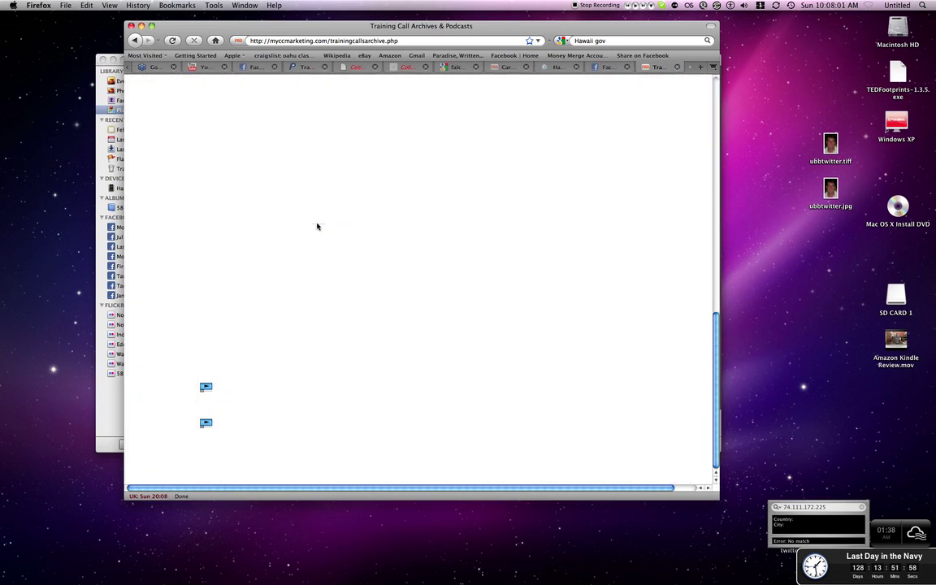
scroll(372, 228, up, 15)
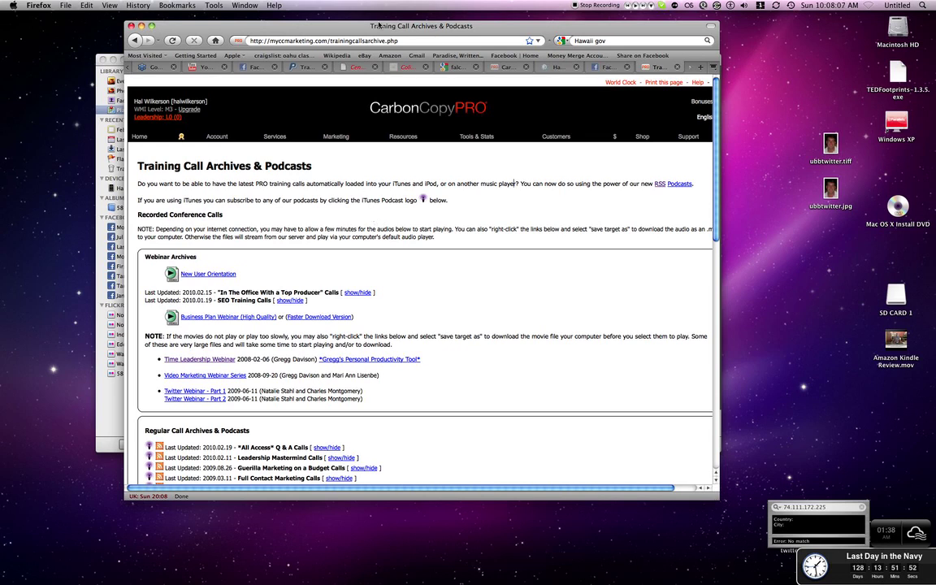
mouse_move(381, 28)
mouse_down()
mouse_move(391, 18)
mouse_move(380, 35)
mouse_up()
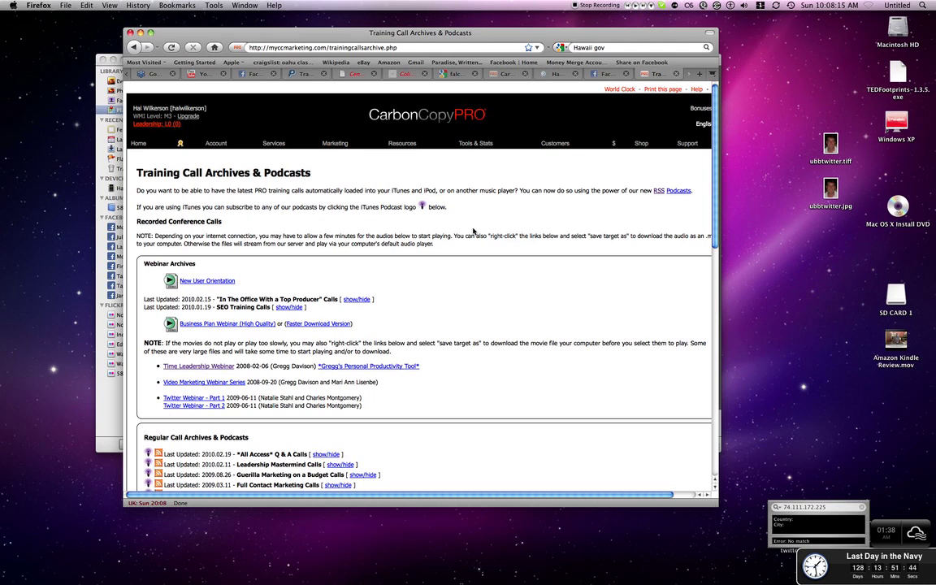
right_click(455, 204)
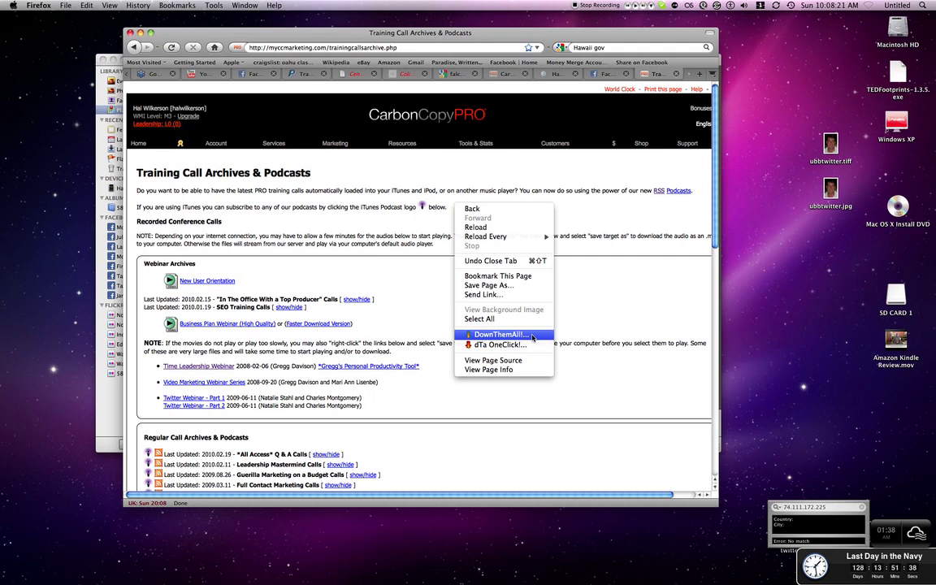
click(577, 243)
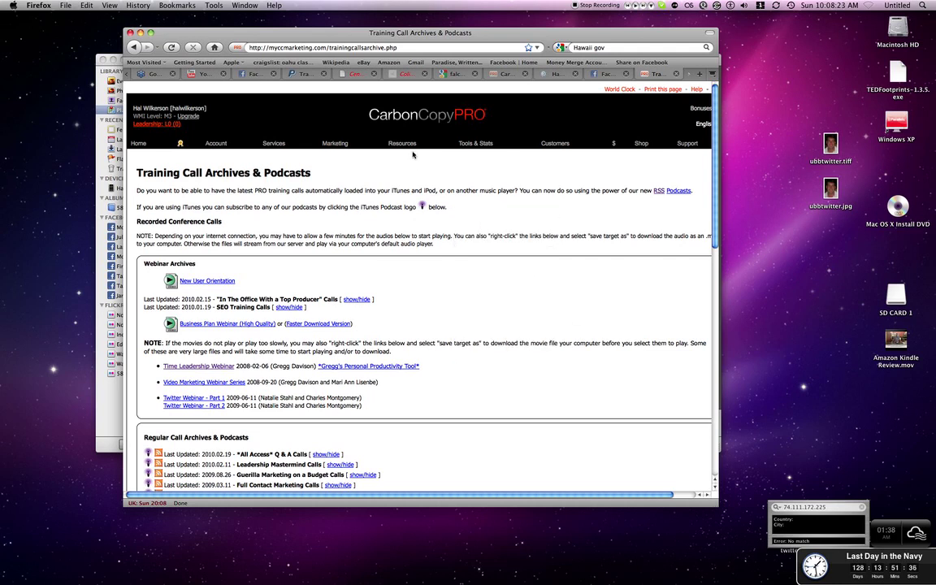
Open the DownThemAll! link selection for the Training Call Archives page.
mouse_move(410, 146)
right_click(342, 193)
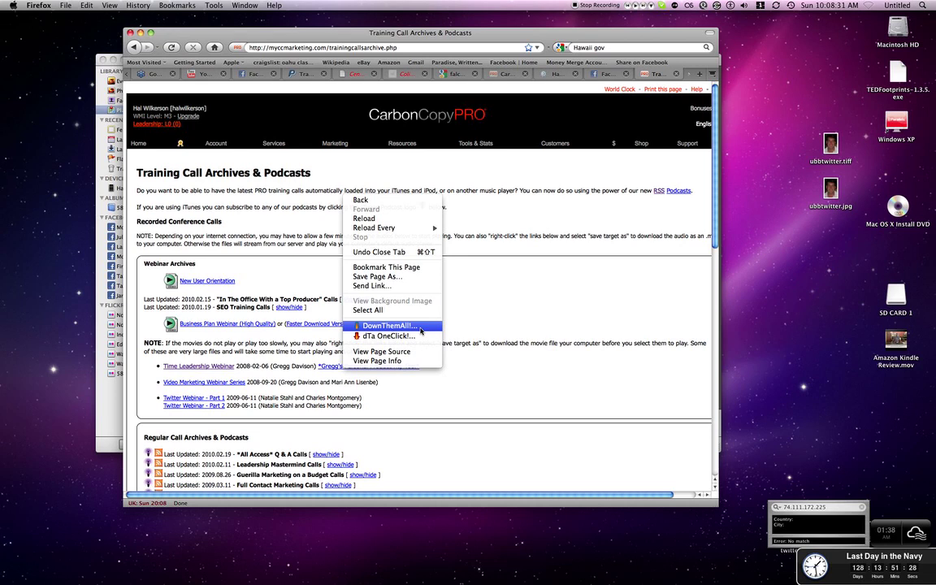
click(421, 328)
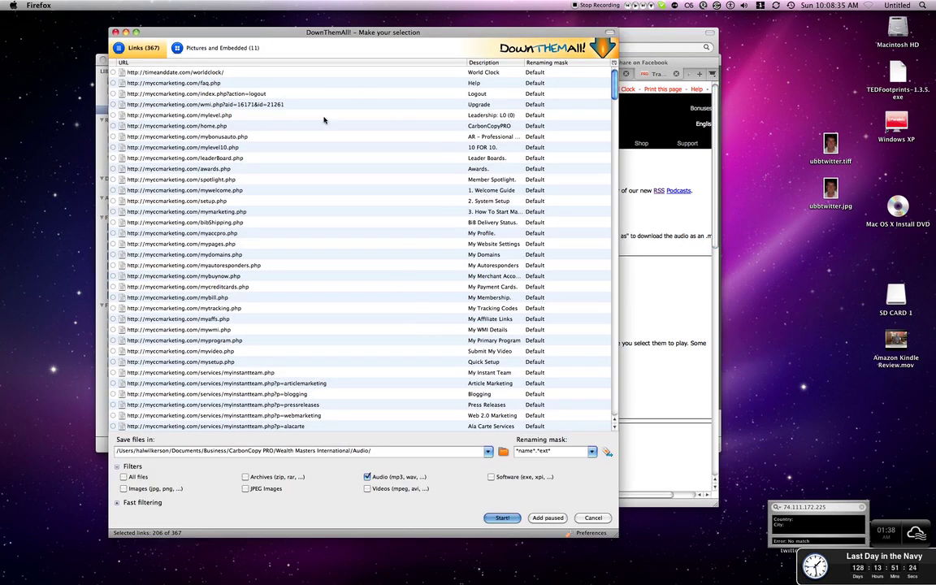
Review the whole list of page links to check which files the audio filter selects for download.
scroll(429, 104, down, 20)
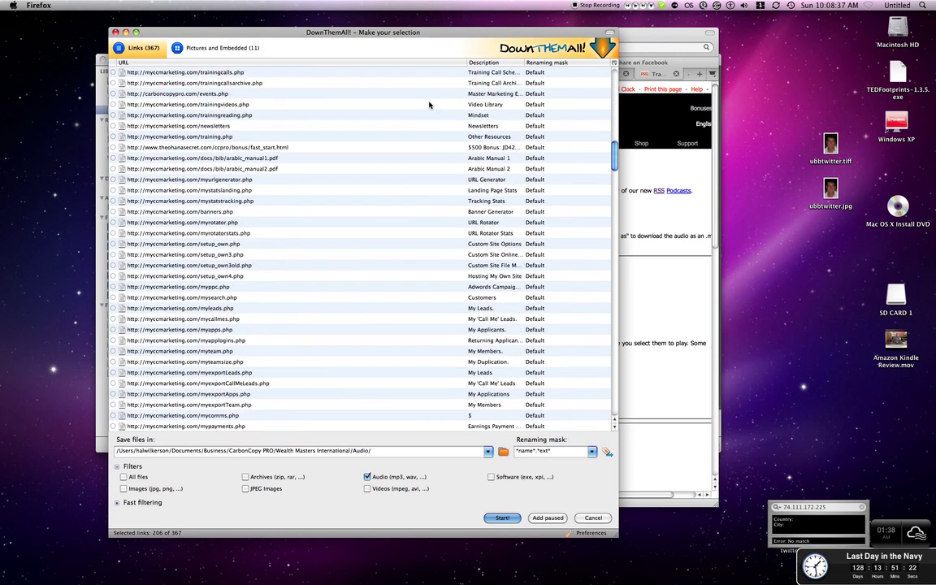
scroll(430, 117, up, 10)
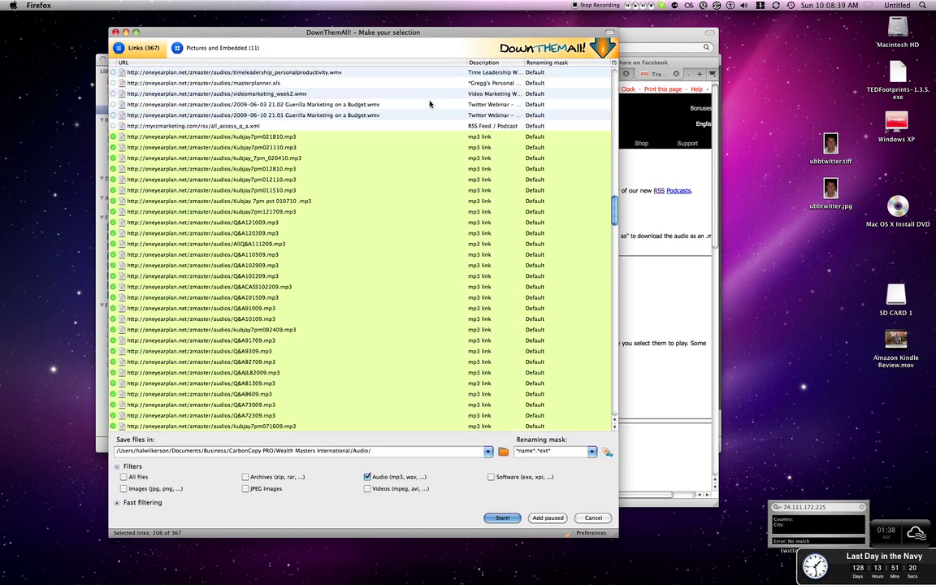
scroll(358, 253, down, 10)
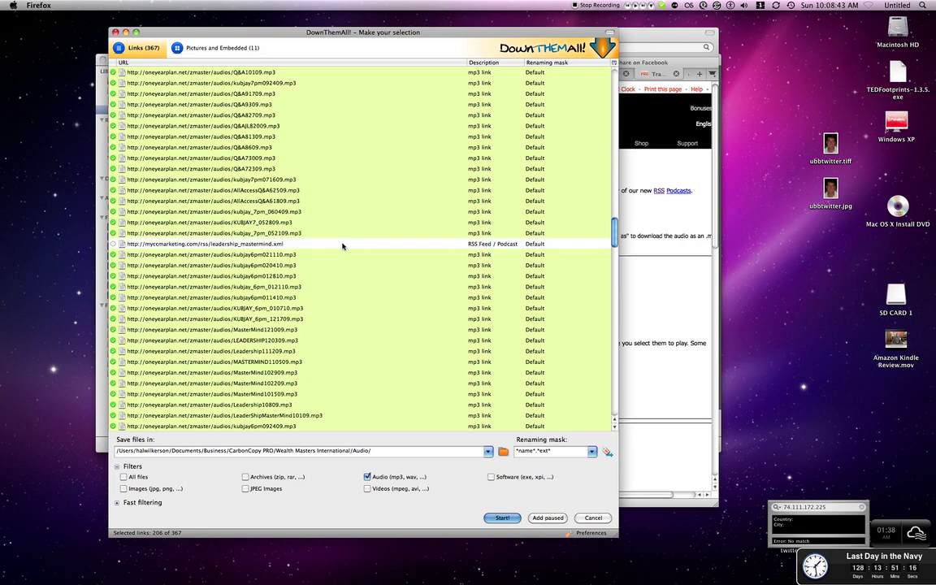
scroll(342, 246, down, 13)
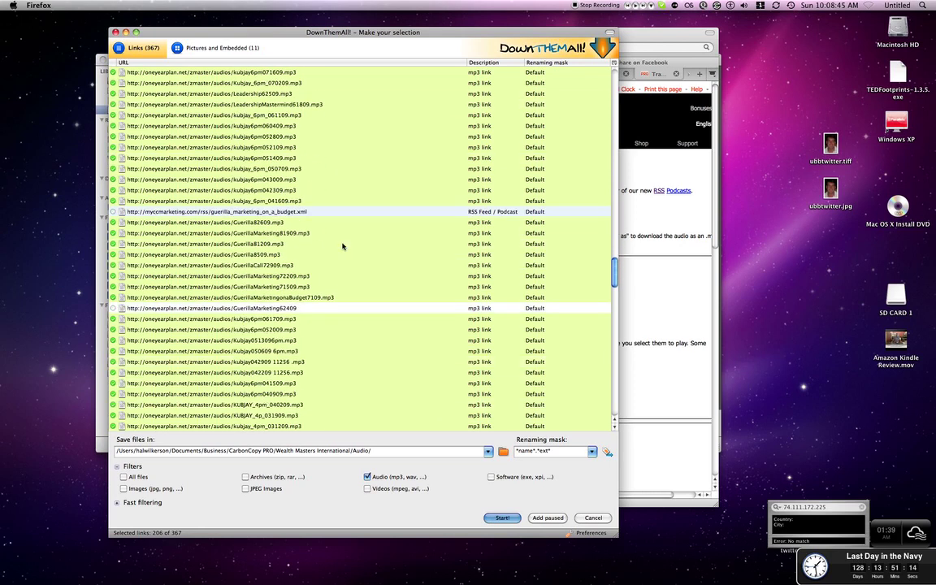
scroll(342, 246, down, 7)
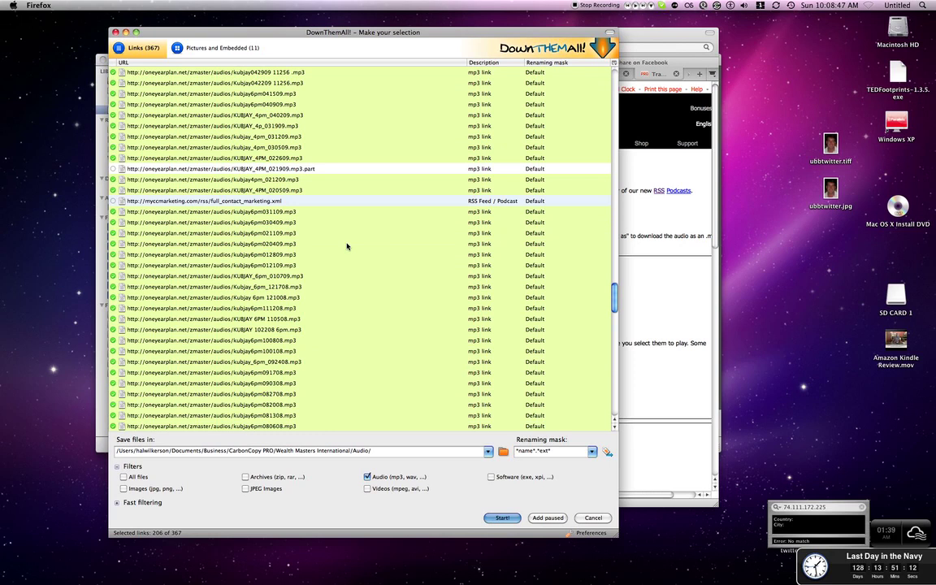
scroll(349, 246, down, 15)
scroll(358, 246, down, 10)
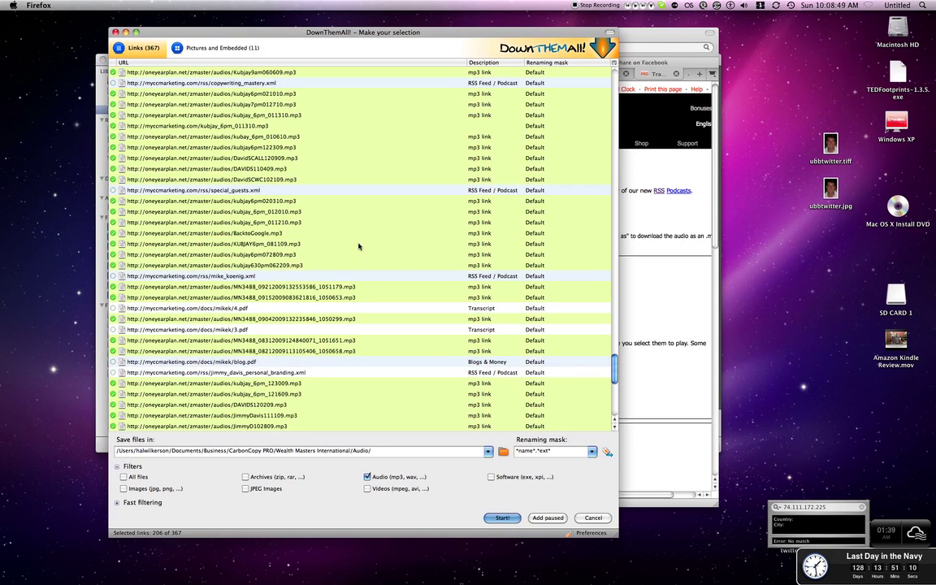
scroll(361, 248, down, 2)
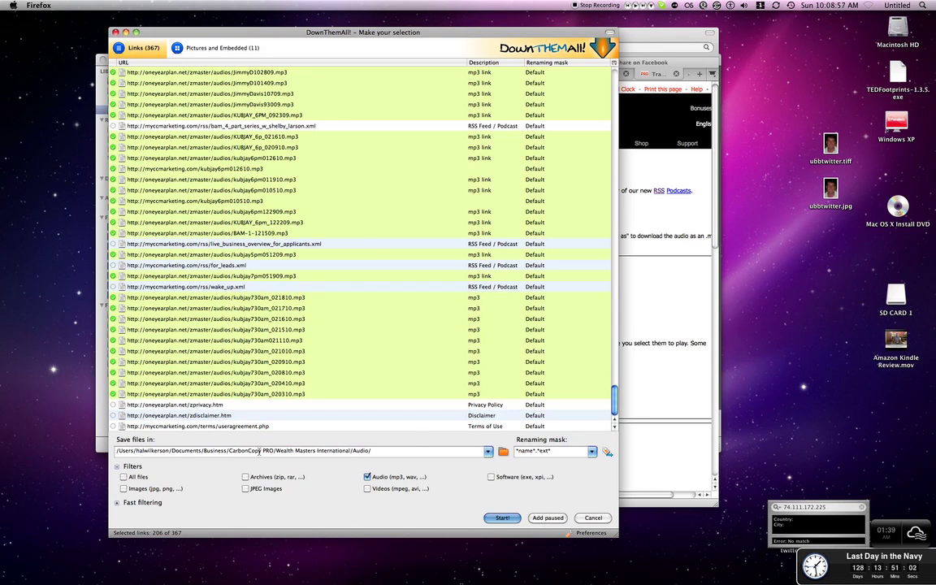
Start downloading the selected audio files into the Wealth Masters International/Audio folder and place the download window over the archive page.
click(372, 450)
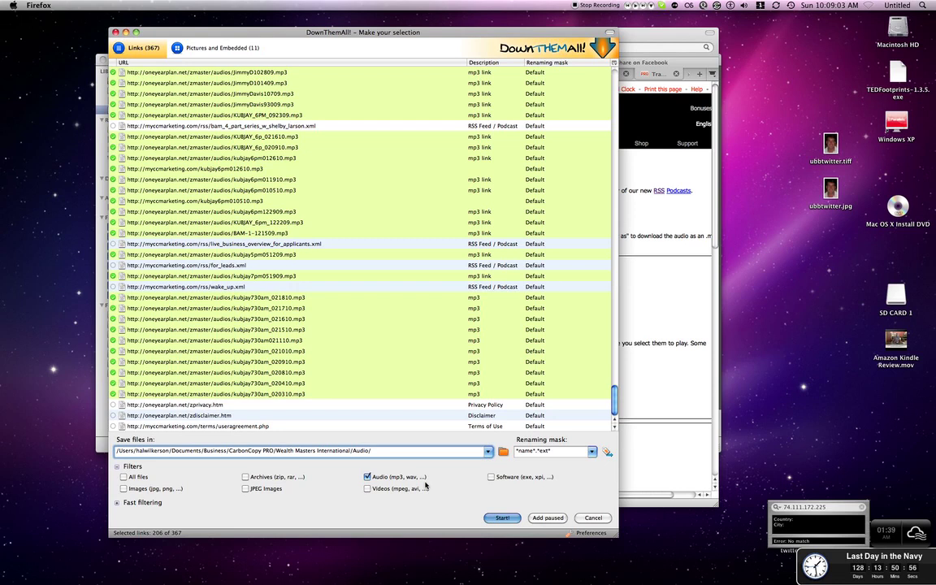
click(502, 518)
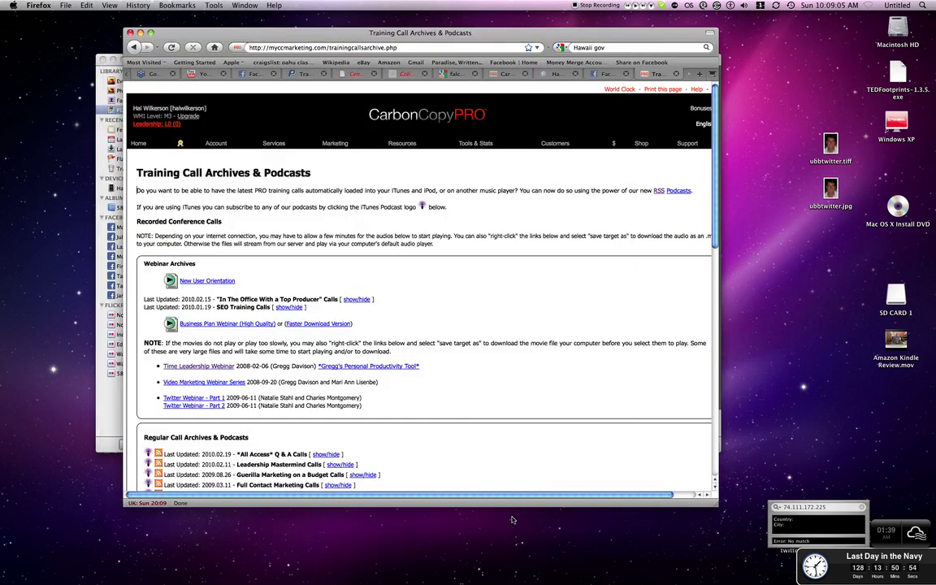
drag(802, 191, 504, 126)
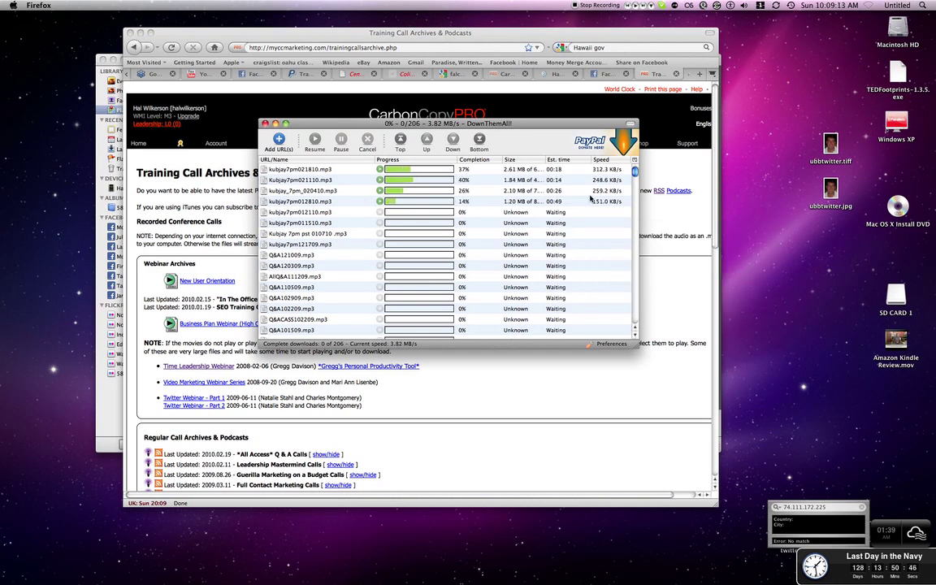
Examine the progress of the queued mp3 downloads in the DownThemAll! download list.
scroll(605, 182, down, 1)
mouse_move(635, 173)
mouse_down()
mouse_move(632, 305)
mouse_move(634, 172)
mouse_up()
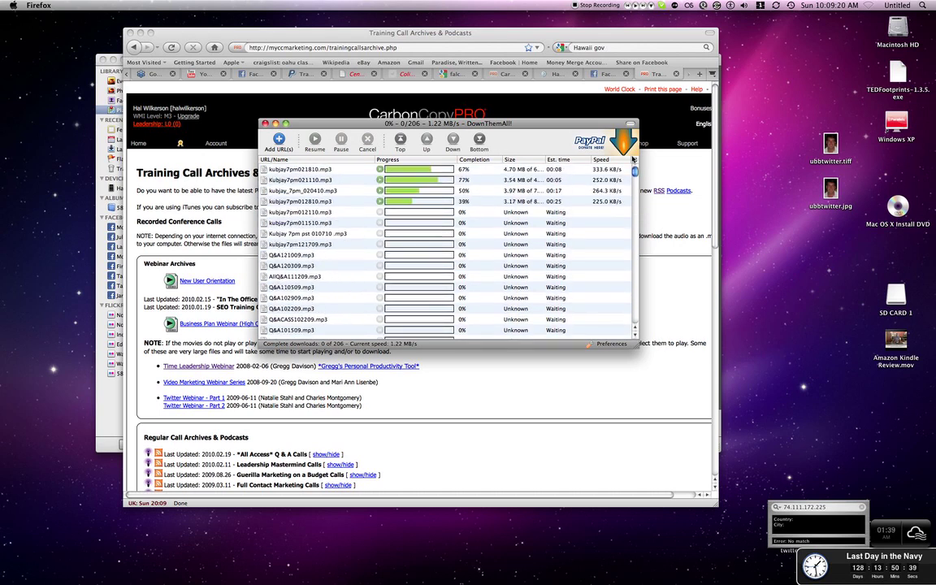
drag(460, 124, 453, 160)
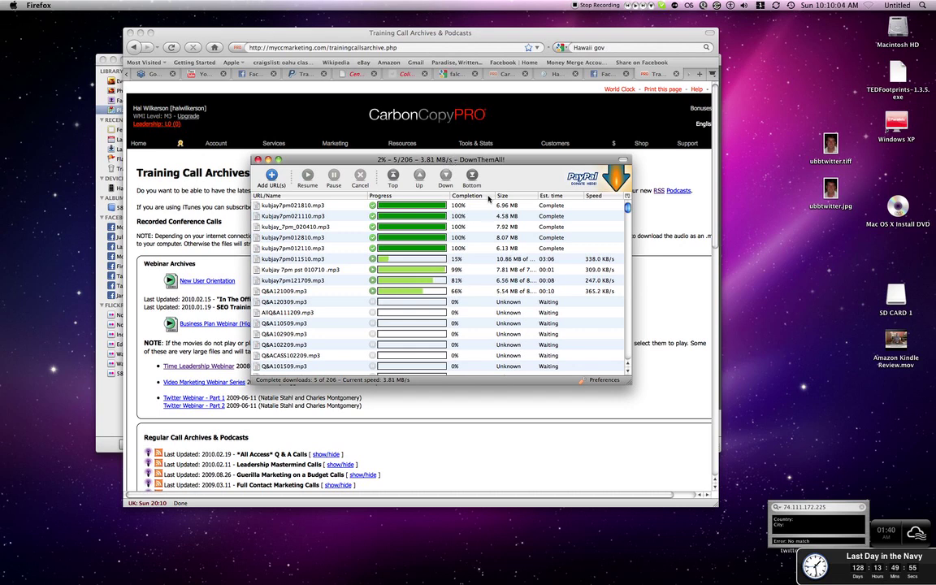
scroll(492, 215, down, 3)
scroll(492, 216, up, 3)
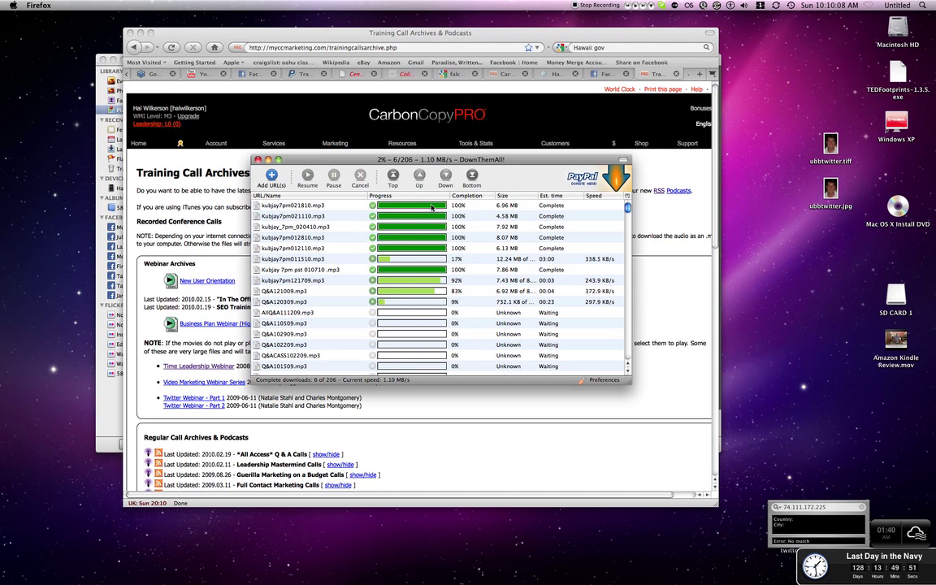
drag(523, 162, 521, 130)
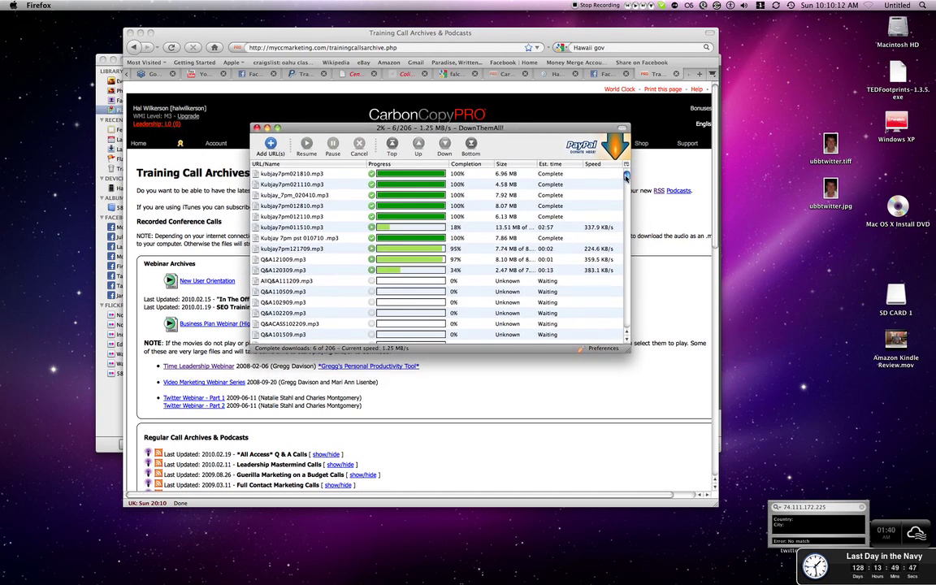
mouse_move(615, 199)
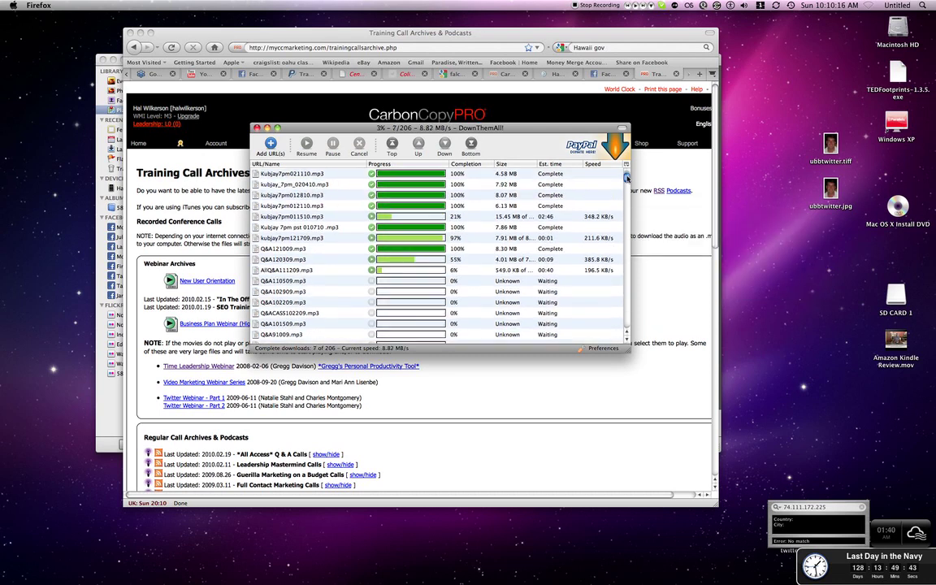
mouse_move(625, 176)
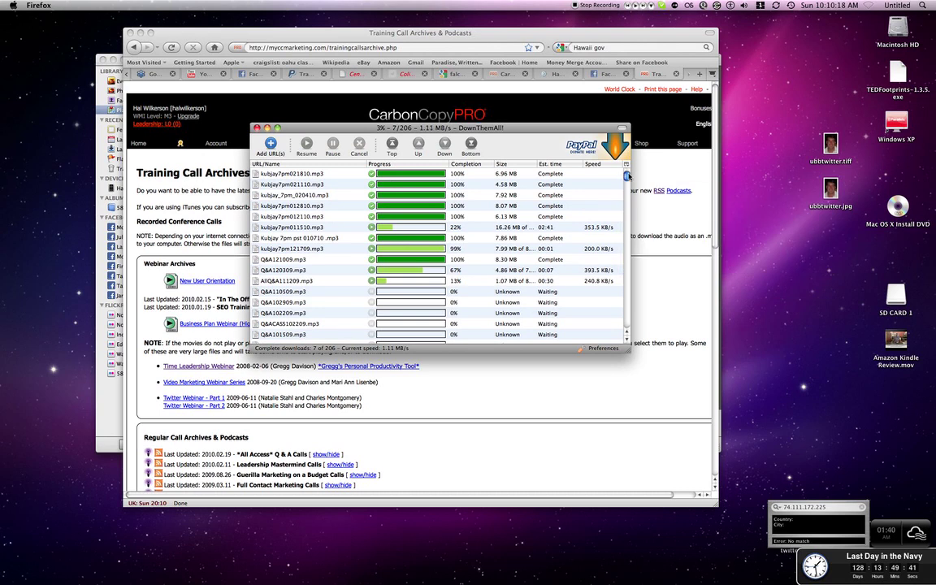